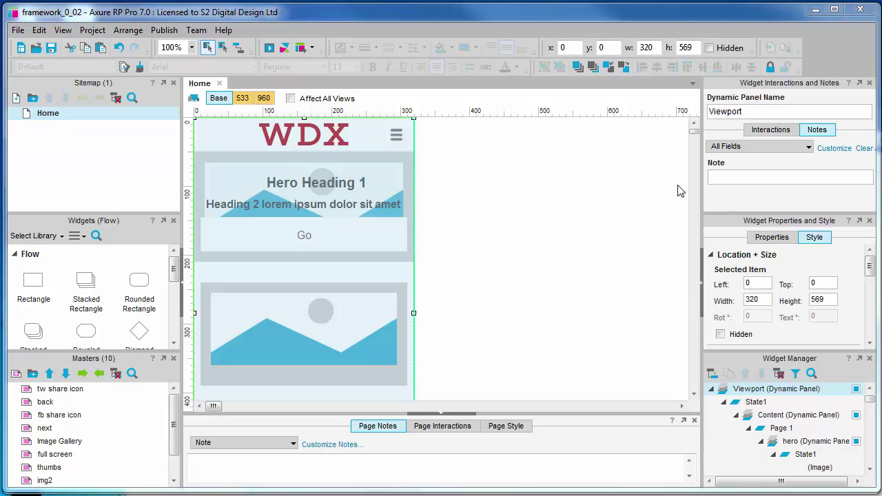
- Check the program's version information from the Help menu
click(222, 31)
click(300, 186)
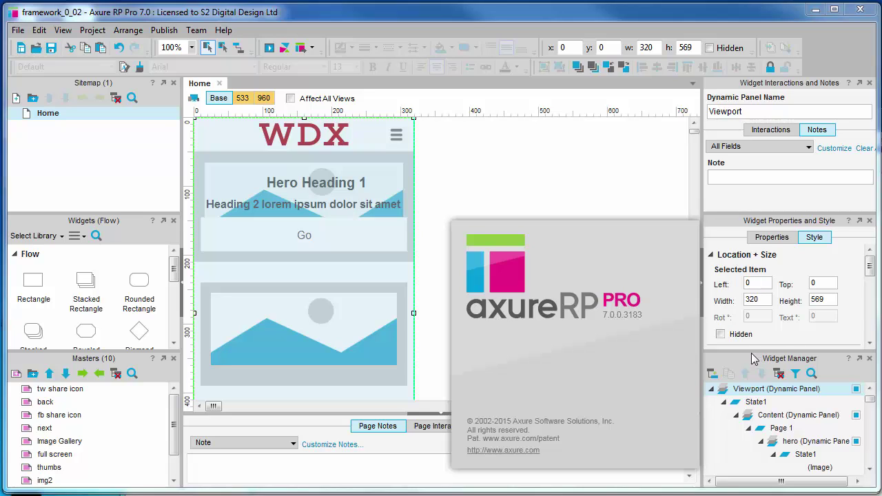
click(468, 19)
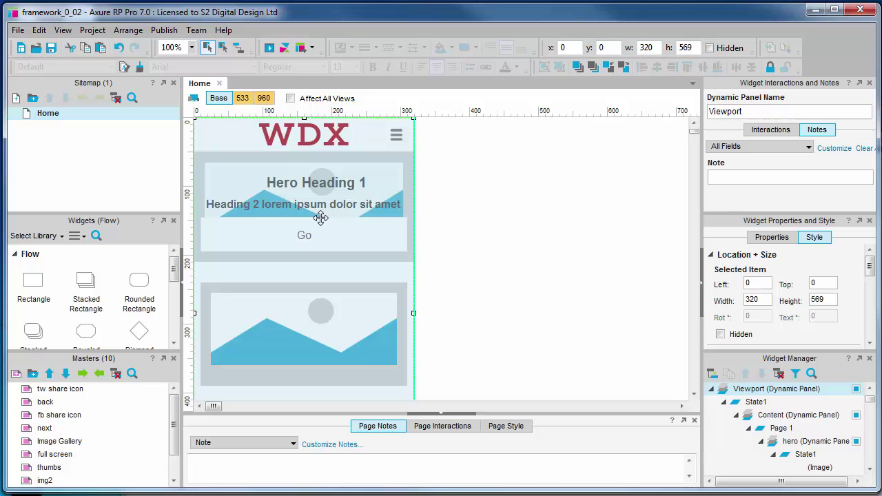
- Open the Viewport panel's State1 and select the Content panel and yellow menu panel
double_click(320, 217)
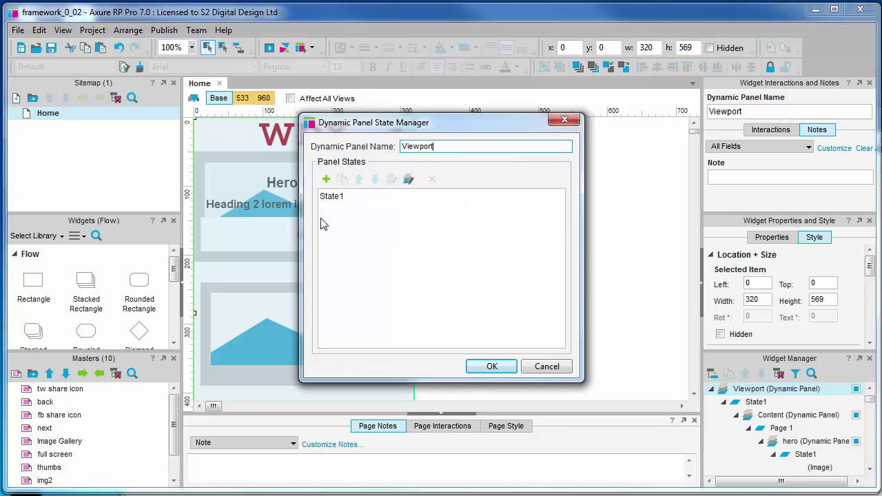
double_click(364, 197)
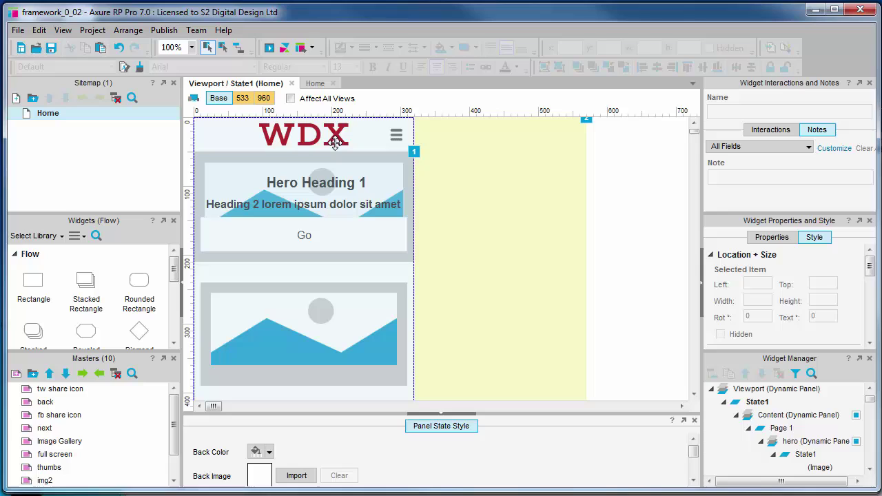
click(335, 140)
click(402, 192)
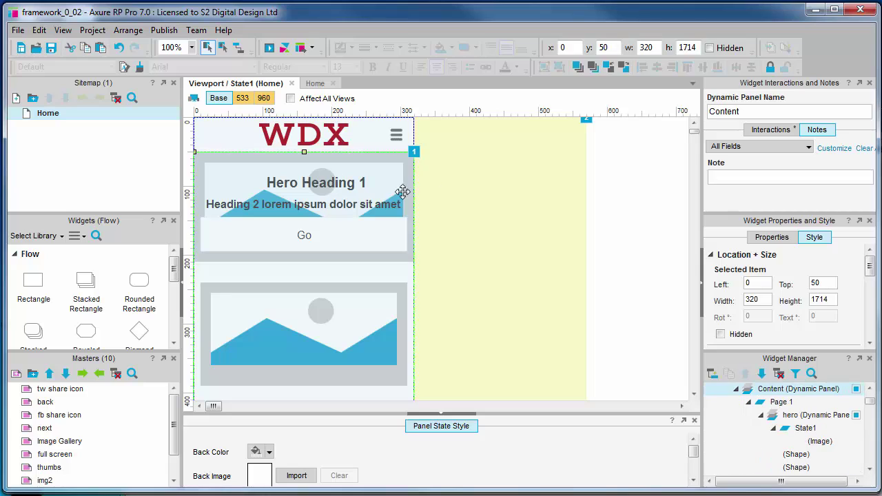
click(503, 192)
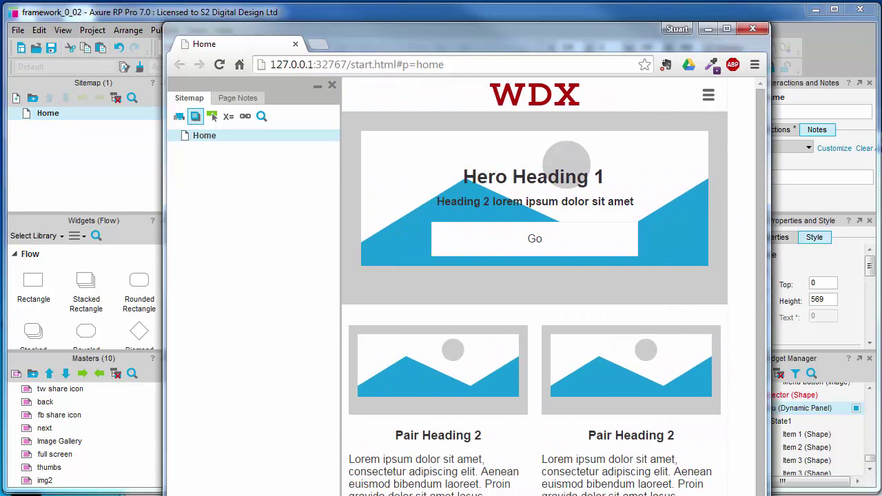
- Close the Chrome preview of the Home page prototype
click(753, 28)
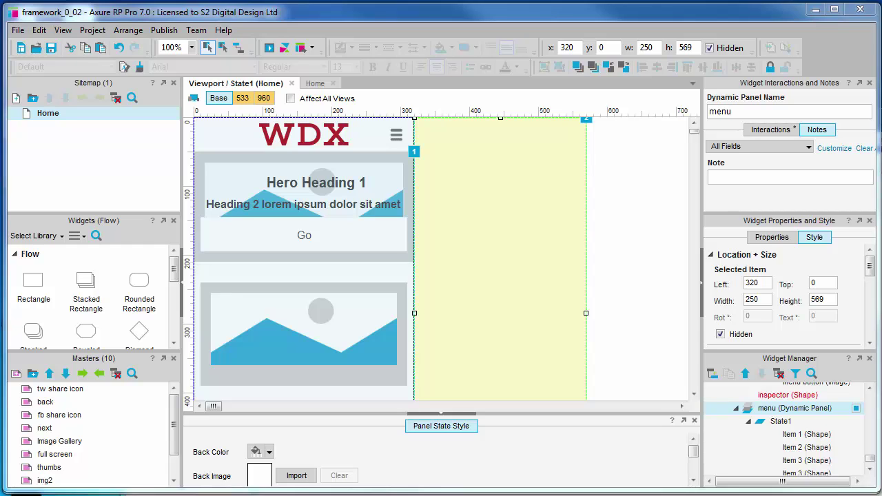
- Add a new Content panel state named 'Page 5', fixing the 'Pagee 5' typo
click(304, 275)
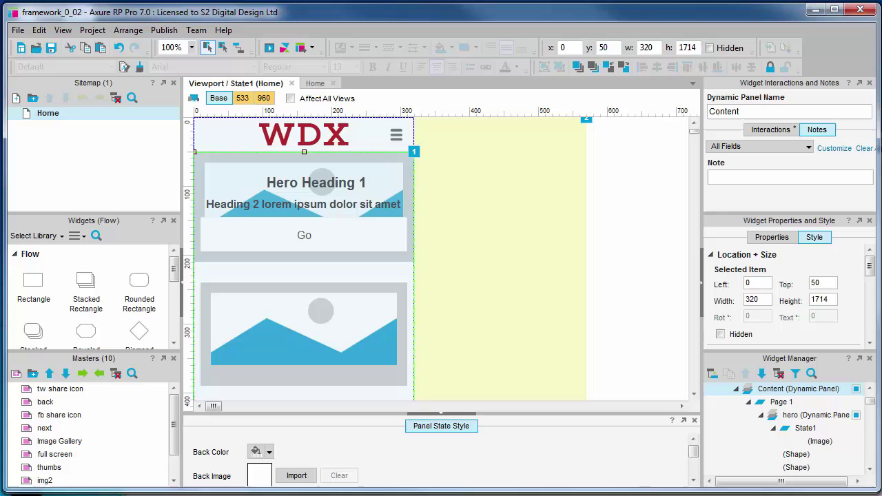
double_click(304, 276)
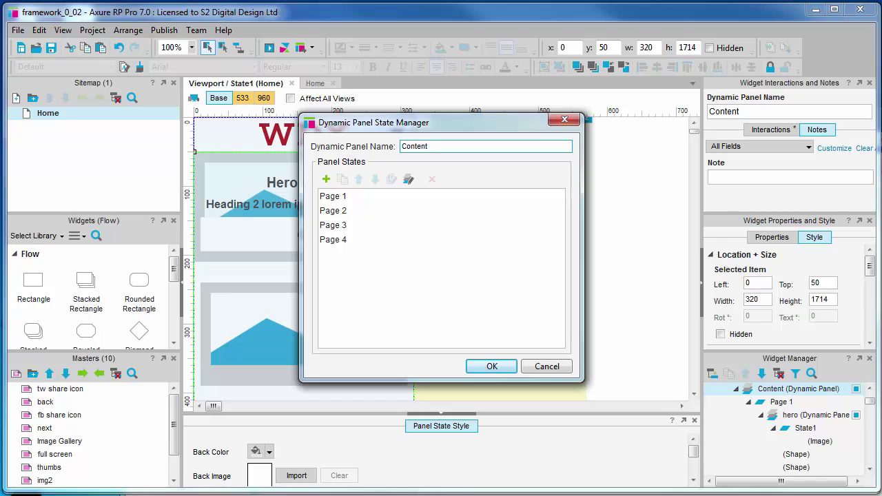
click(326, 179)
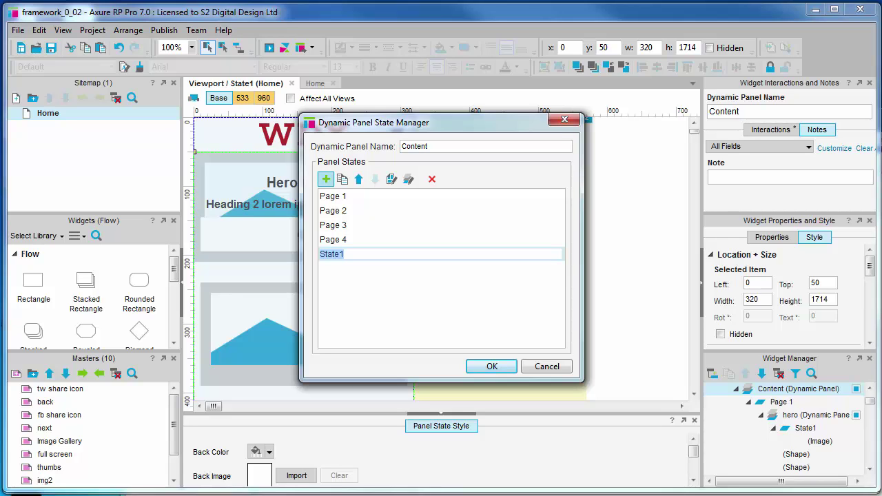
text(Pagee )
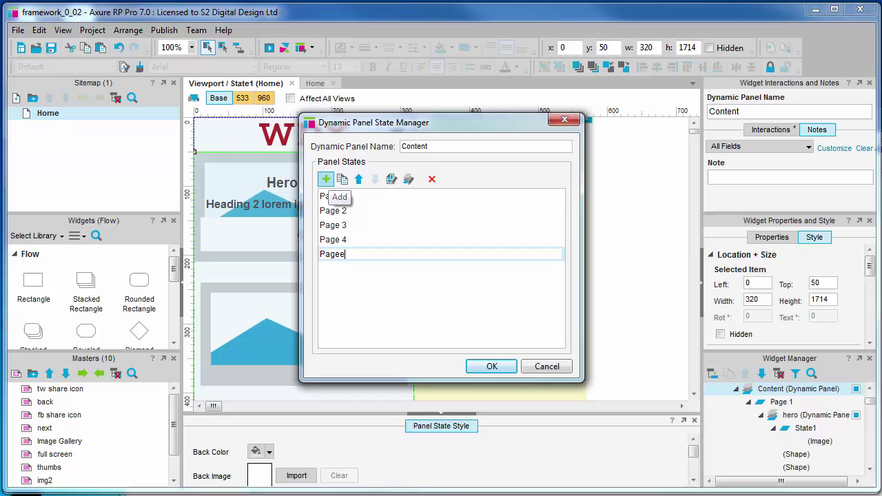
text(5)
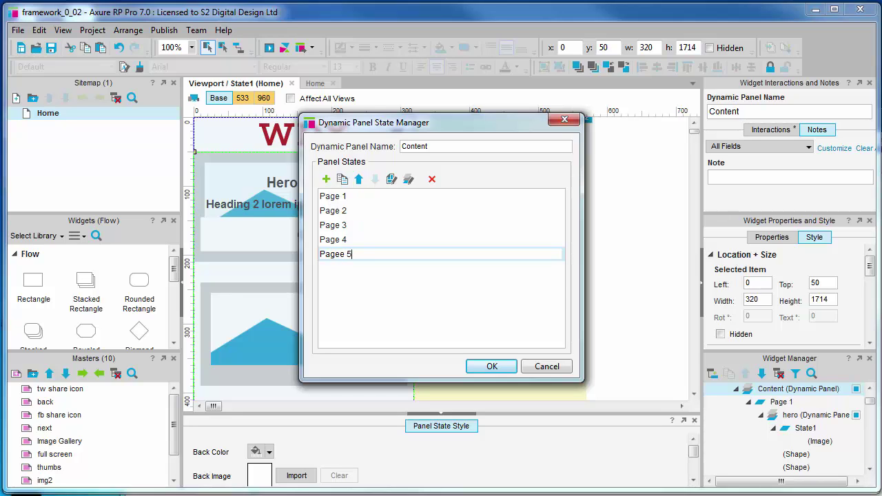
key(Return)
key(F2)
key(Left)
key(Left)
key(BackSpace)
key(Return)
key(Return)
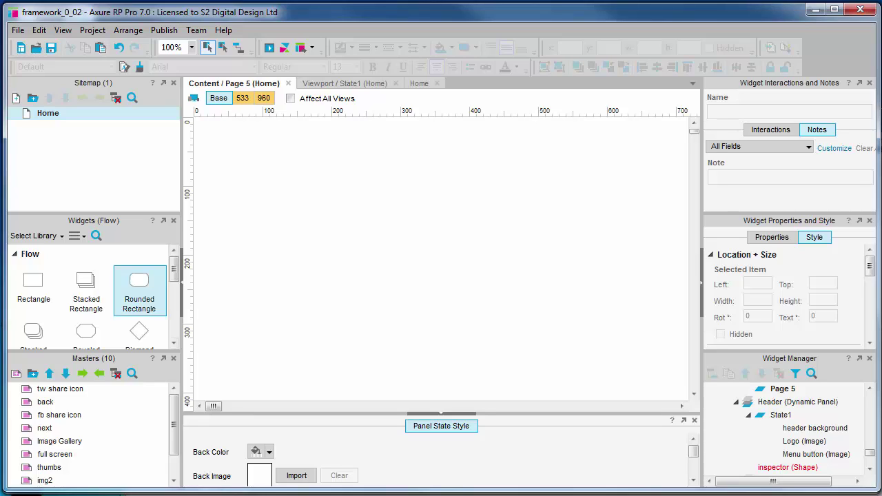
- Switch the Widgets pane to the adaptive_0_02_01 library
click(76, 236)
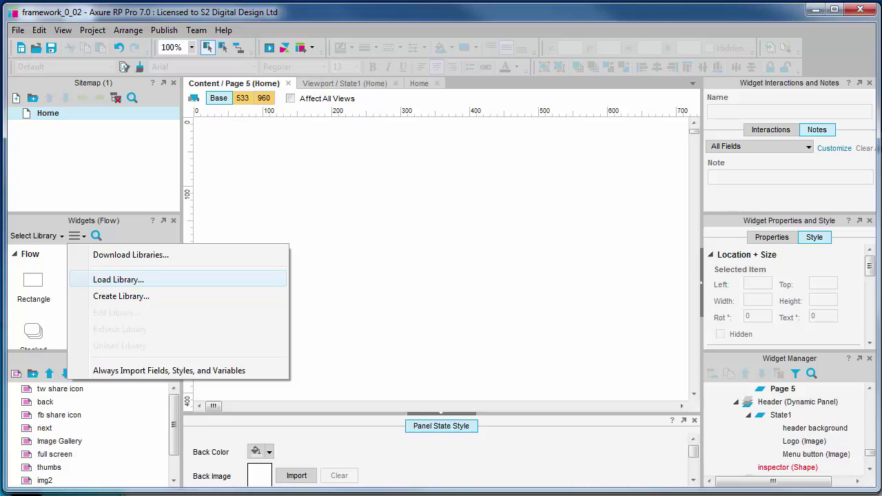
click(35, 236)
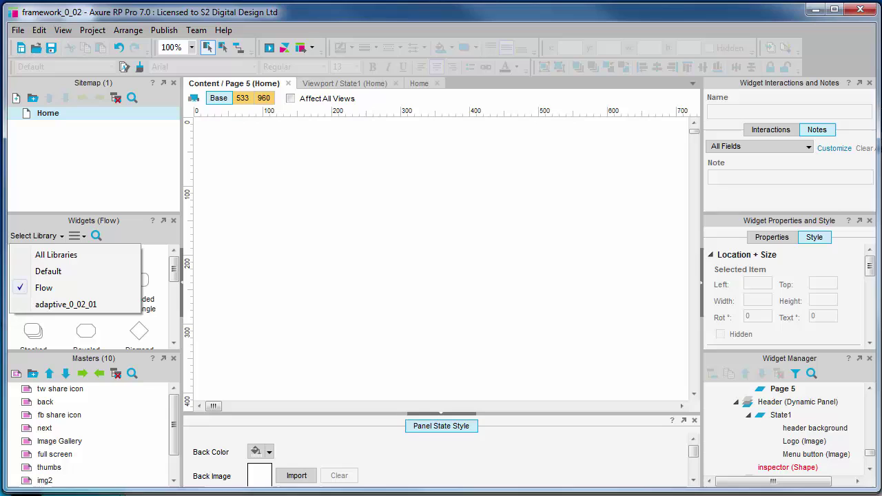
click(65, 304)
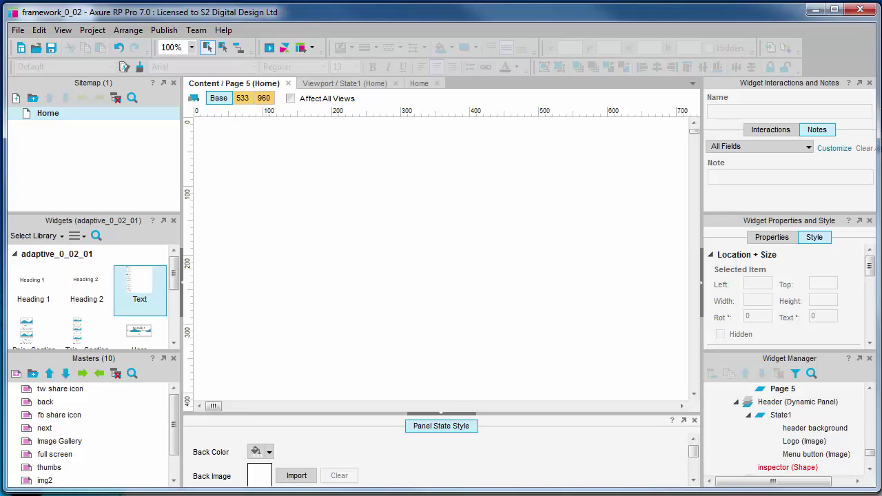
- Place a Heading 1 and a Lorem ipsum text block below it on Page 5
drag(104, 214, 103, 182)
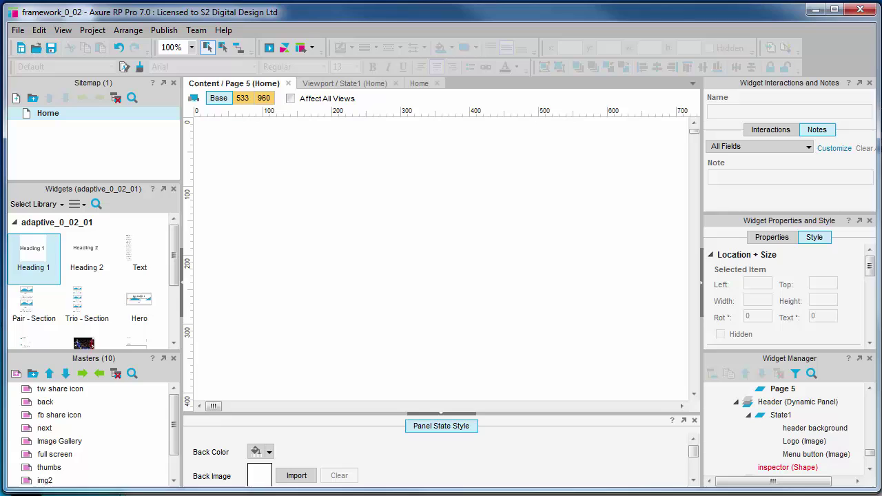
drag(33, 249, 274, 127)
drag(140, 255, 207, 157)
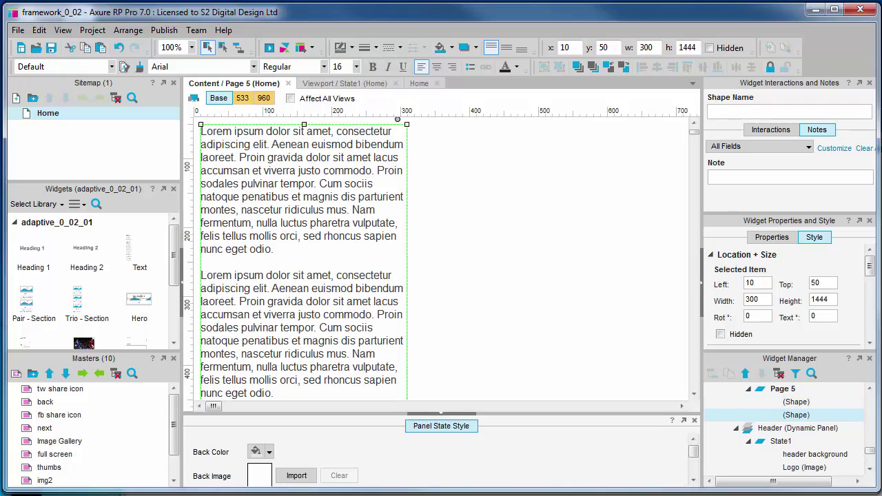
- Check the layout in the 533 and 960 views, then return to Base
scroll(443, 262, up, 1)
click(242, 98)
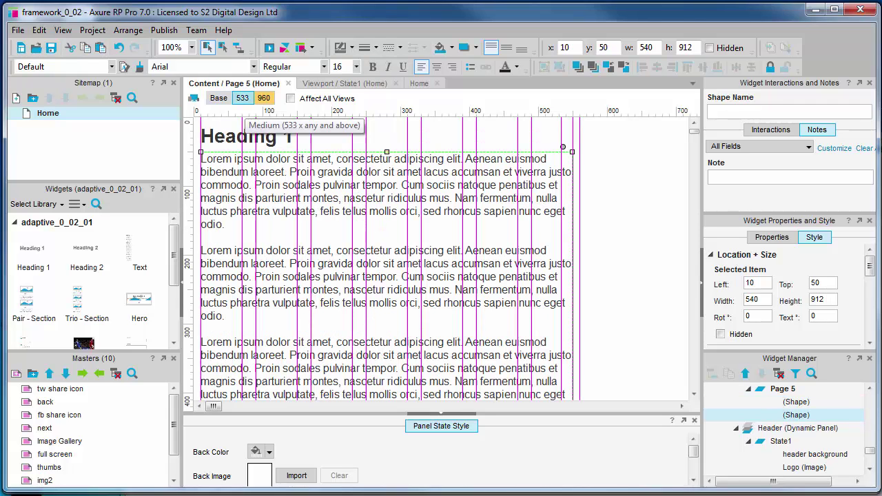
click(263, 98)
click(242, 98)
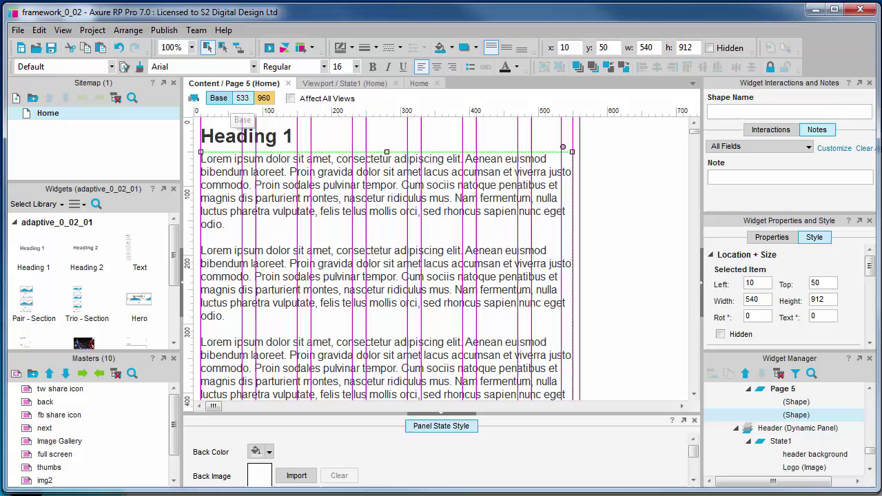
click(224, 100)
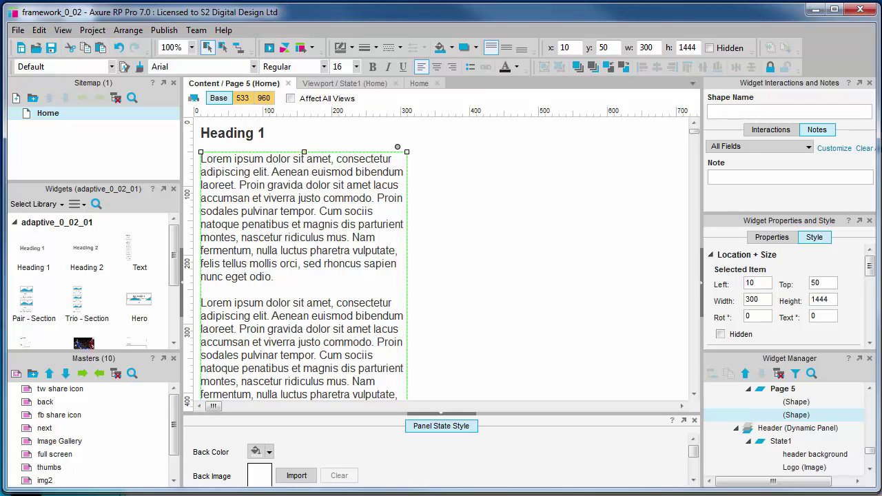
- Add a Pair - Section widget below the text block
key(Escape)
scroll(442, 262, down, 6)
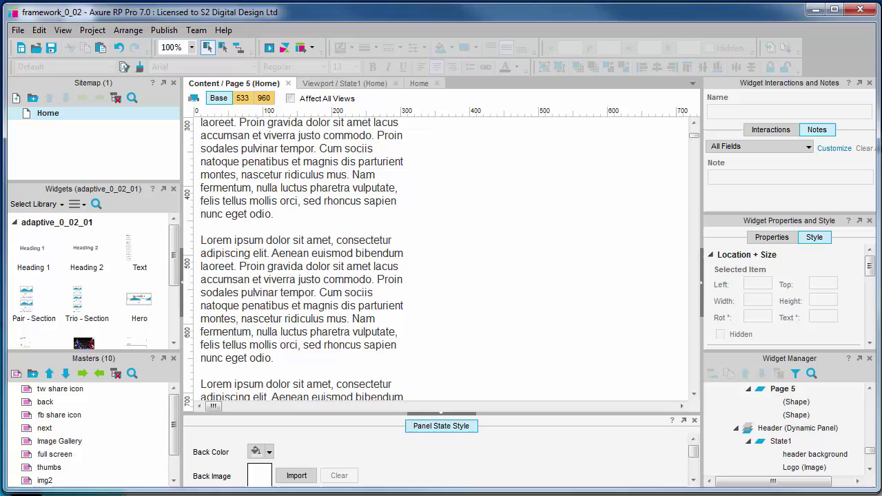
scroll(441, 262, down, 6)
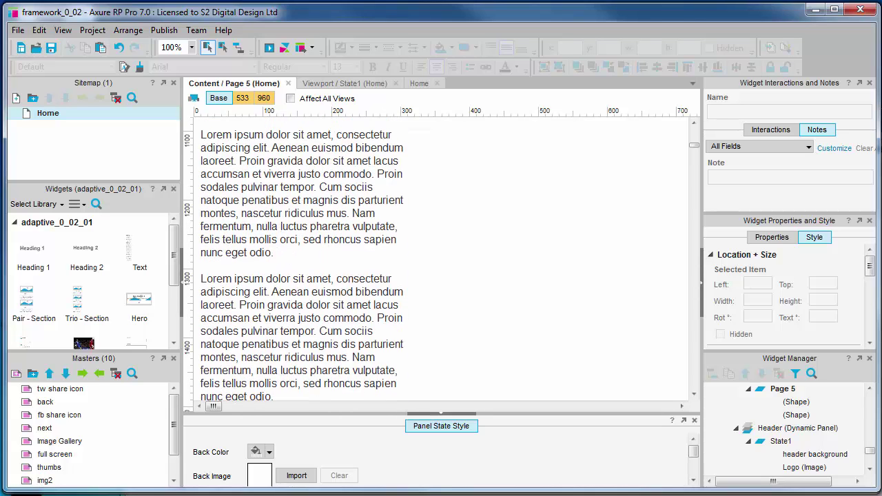
scroll(442, 262, down, 1)
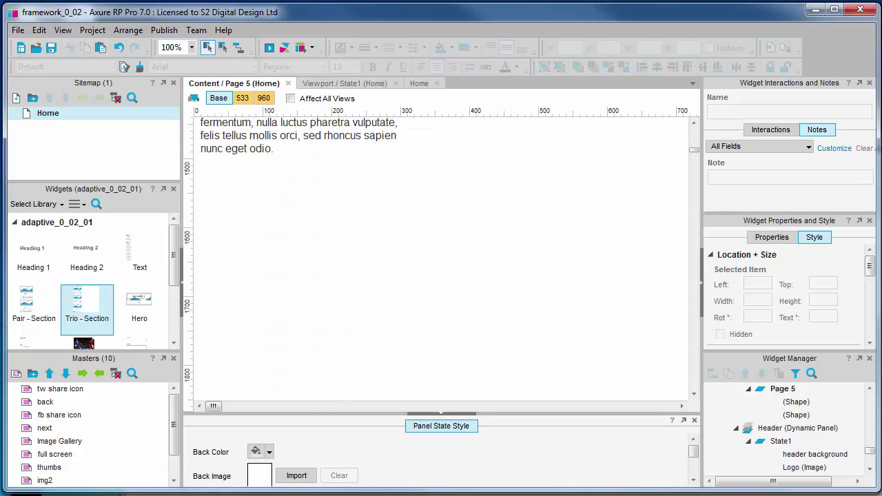
drag(33, 303, 304, 272)
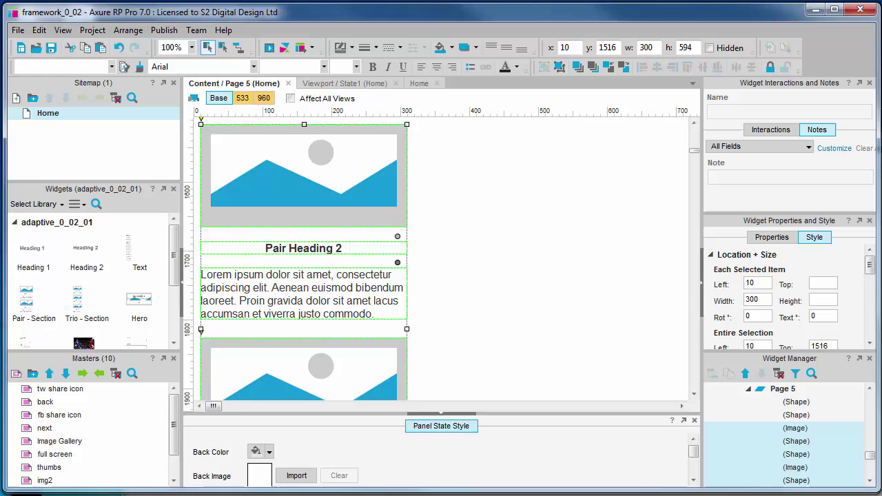
- Check the Pair section in the 533 and 960 views, then return to Base
scroll(441, 262, up, 3)
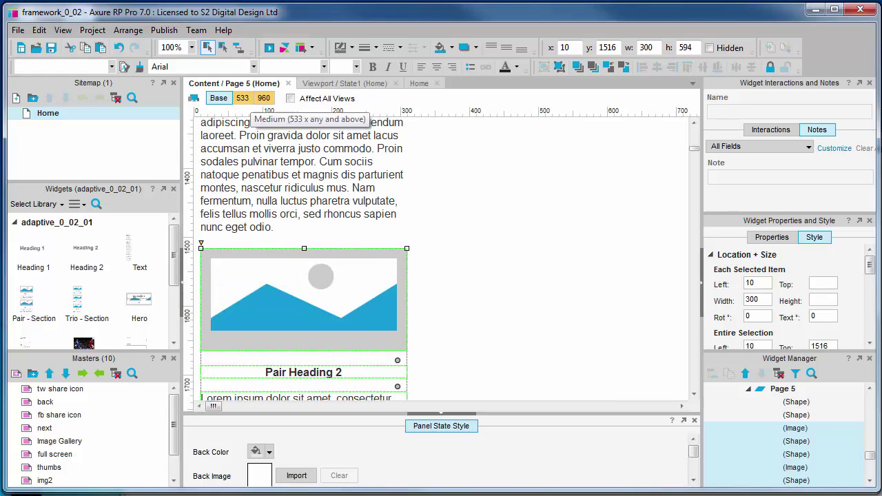
click(242, 98)
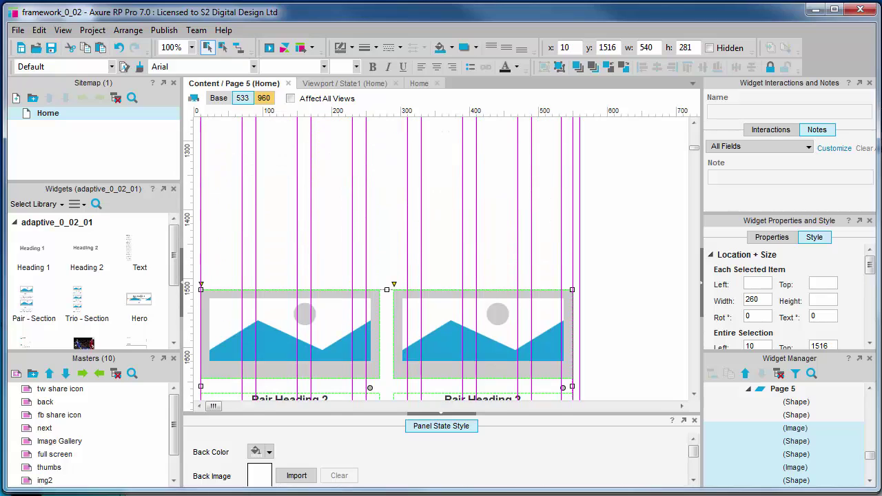
click(263, 98)
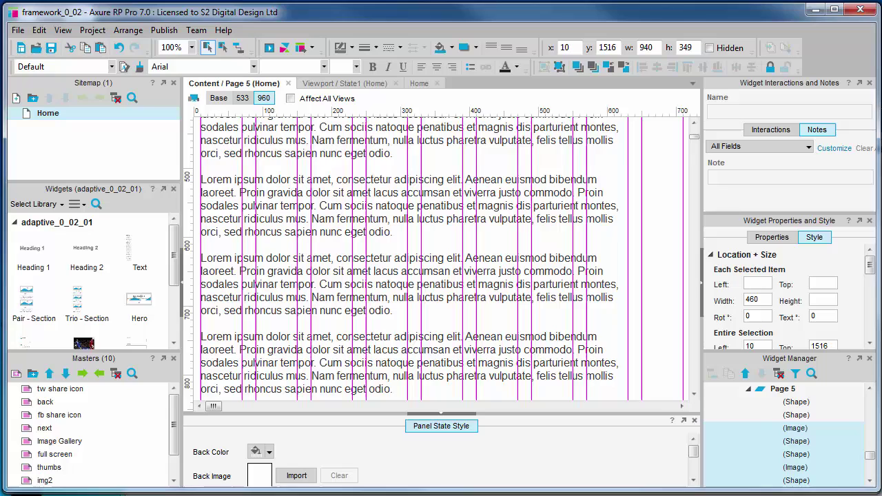
click(218, 98)
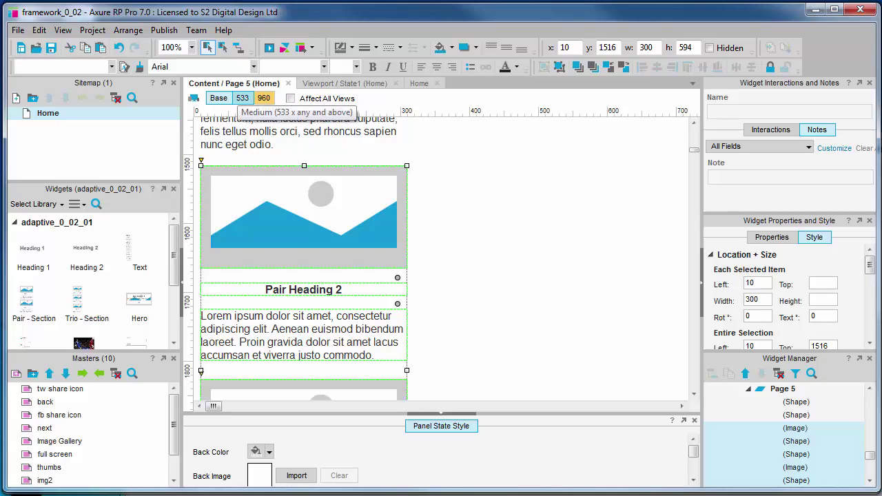
- In the 533 view, move the Pair section up under the text to about y 870
click(242, 97)
scroll(442, 262, up, 3)
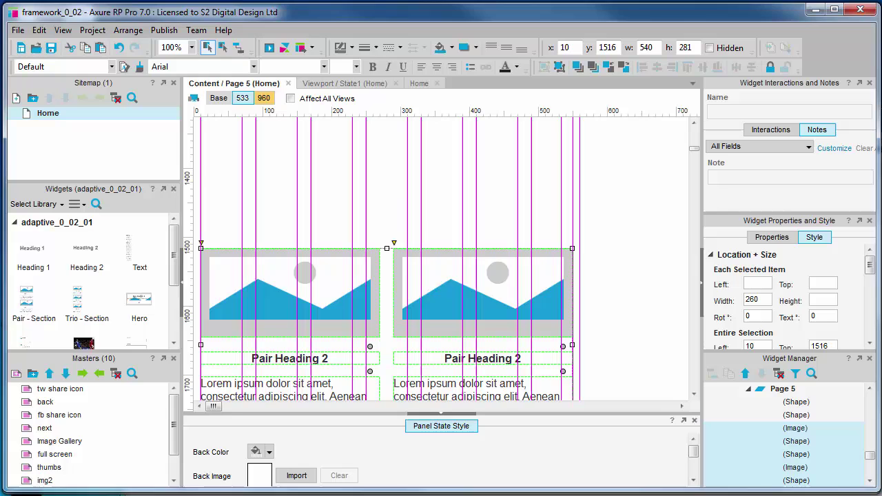
drag(552, 331, 579, 379)
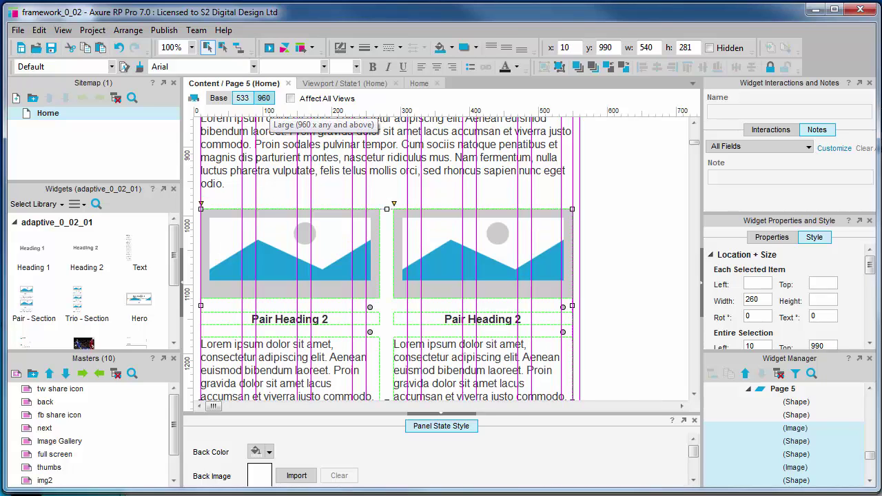
- Inspect the 940-px-wide Pair section in the Large 960 view
click(264, 97)
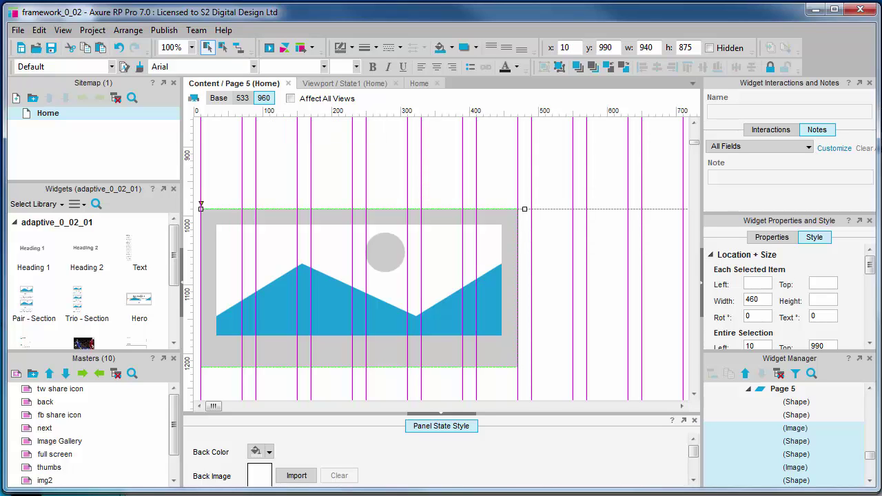
scroll(441, 258, down, 10)
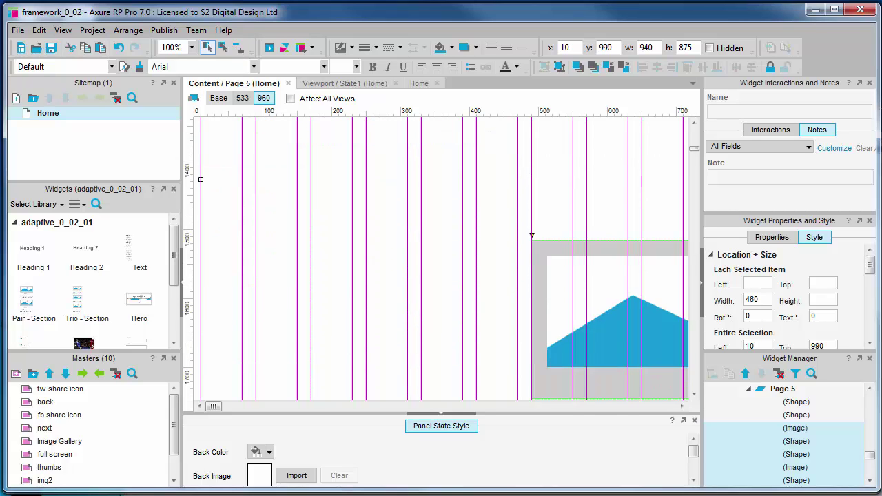
scroll(442, 259, up, 6)
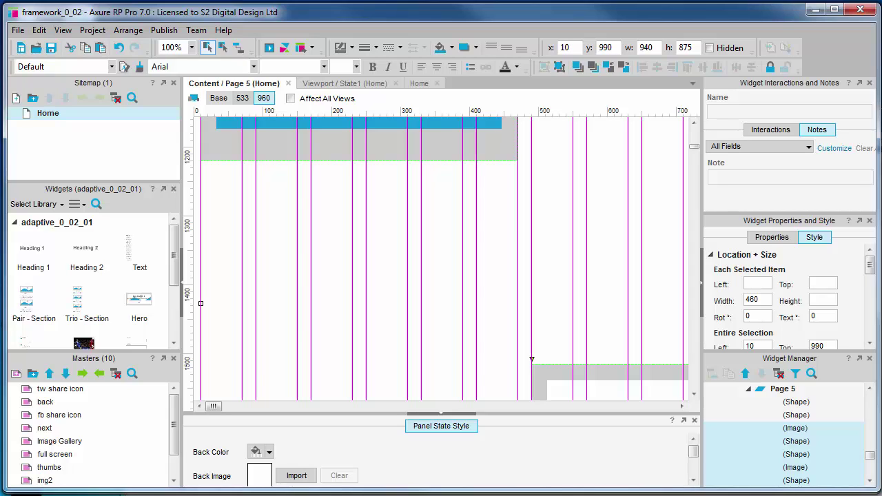
- In the Medium 533 view, select the Pair section's left image
click(242, 98)
scroll(442, 262, down, 4)
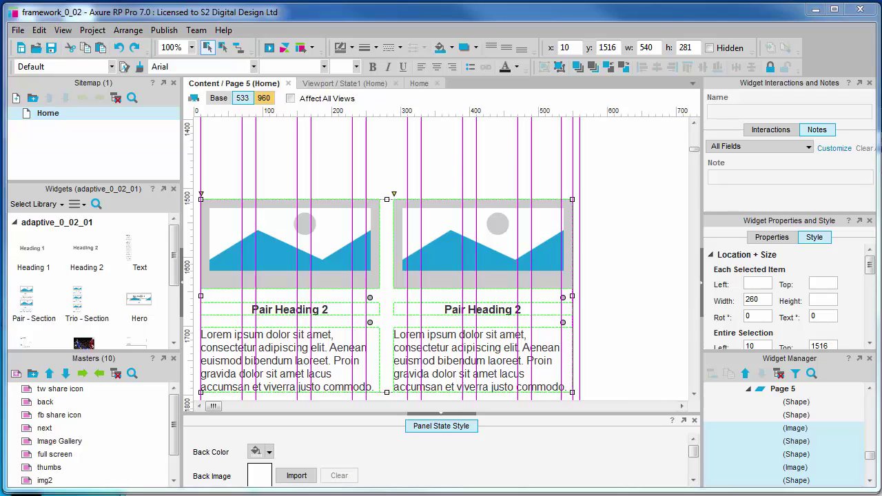
click(289, 244)
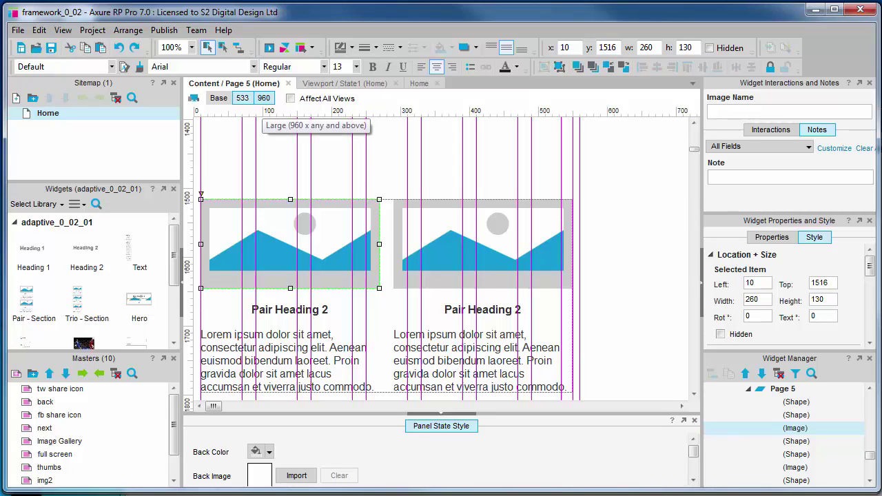
- Select the whole Pair section and compare its 960 and 533 layouts
click(264, 98)
shift+click(796, 480)
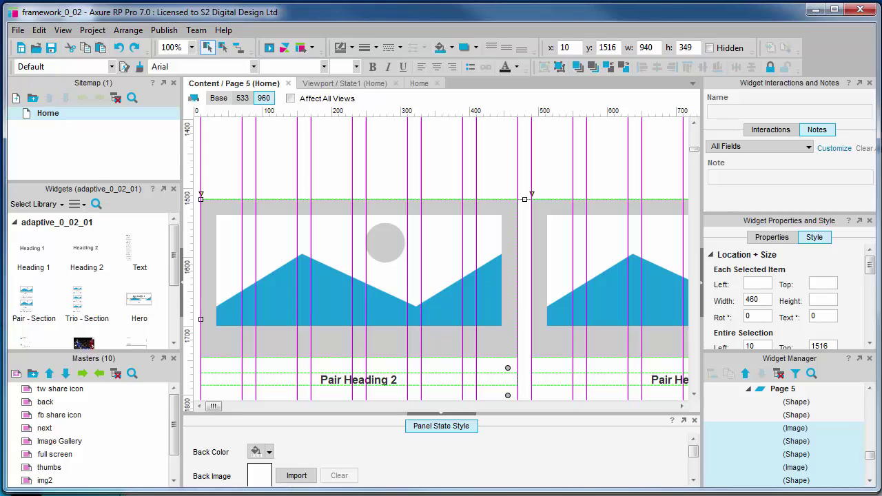
click(242, 98)
click(264, 98)
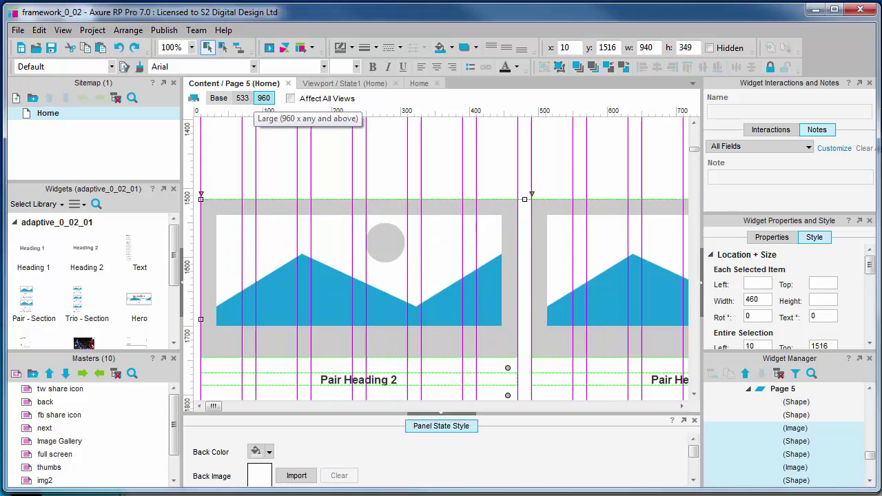
click(242, 98)
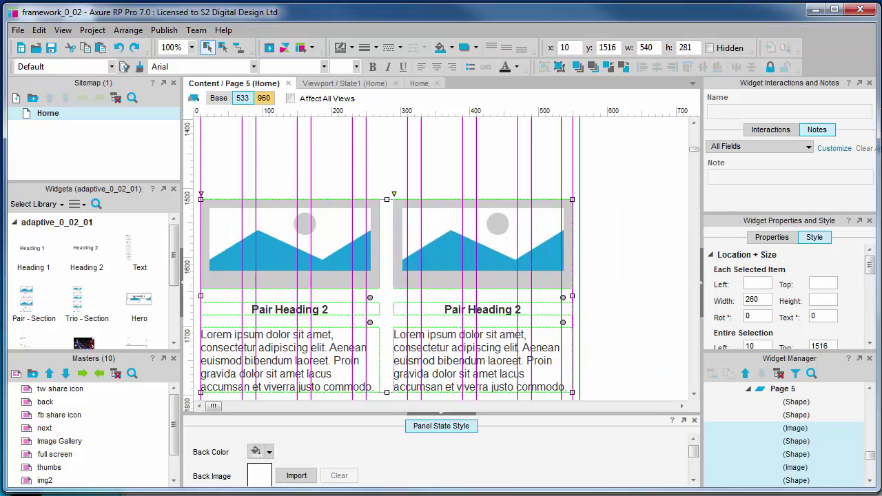
- Compare the right-hand image across the 960 and 533 views, then return to Base
click(796, 467)
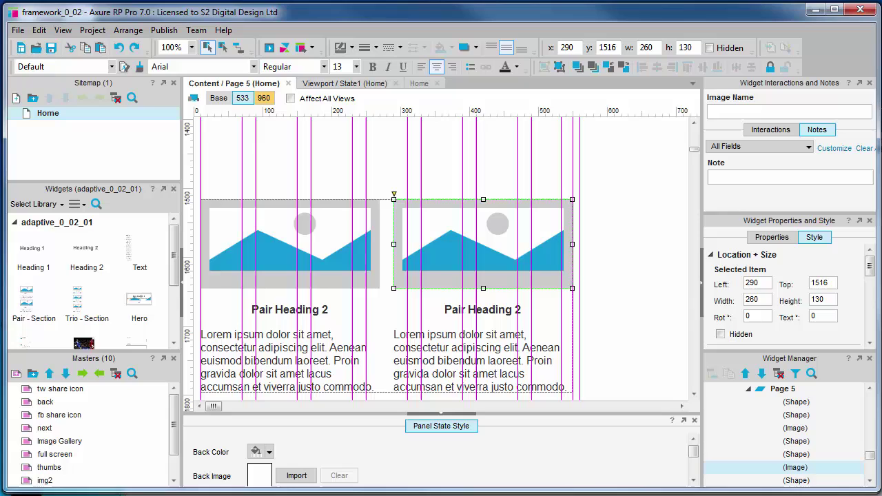
click(264, 98)
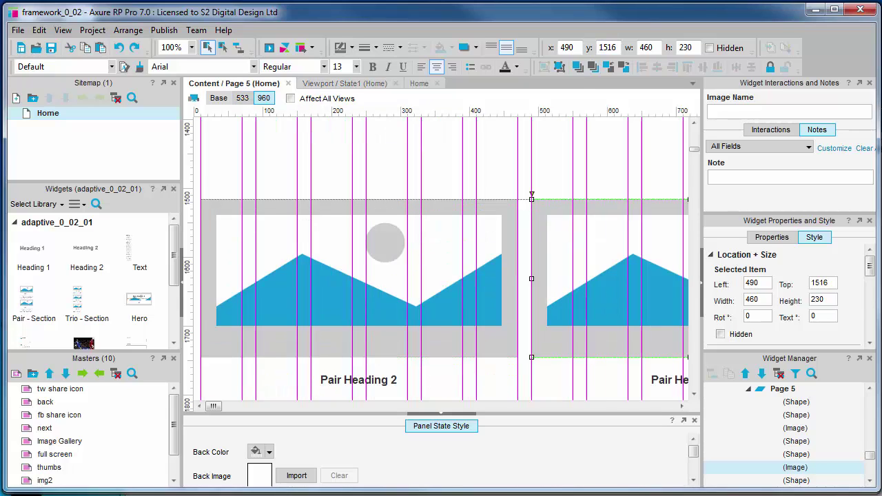
key(ctrl+a)
click(795, 468)
click(242, 98)
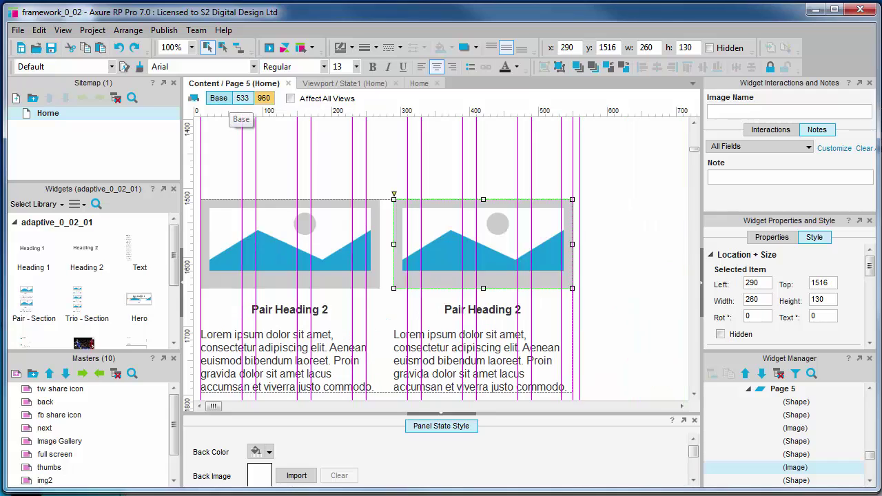
click(219, 98)
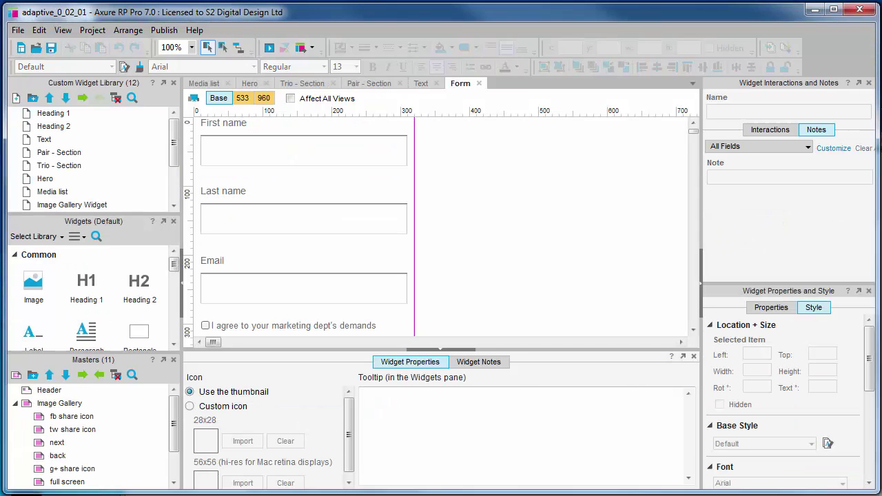
scroll(62, 139, down, 1)
- In the library's Pair - Section widget, nudge all elements down 1 px in the 960 view and copy them
double_click(62, 139)
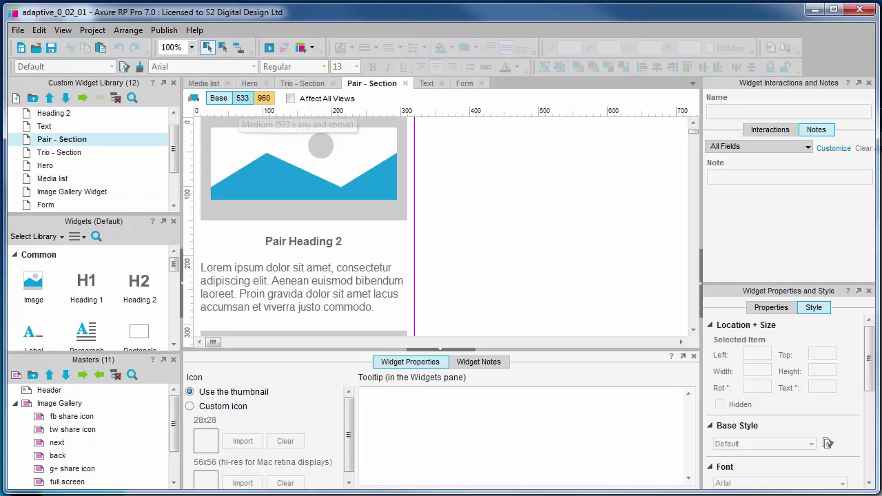
click(242, 98)
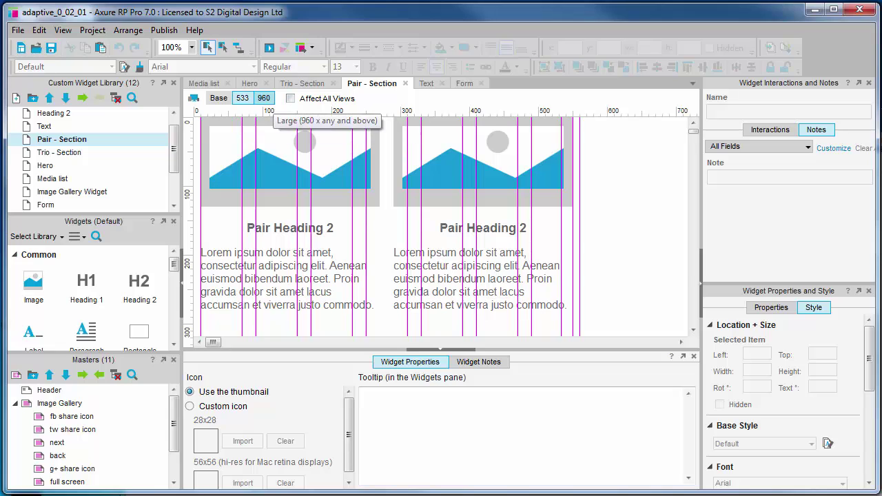
click(264, 98)
key(ctrl+a)
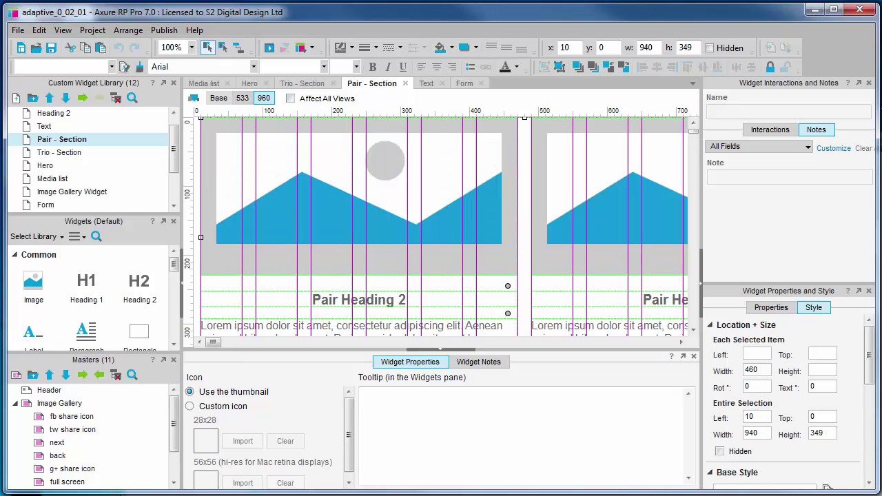
key(Down)
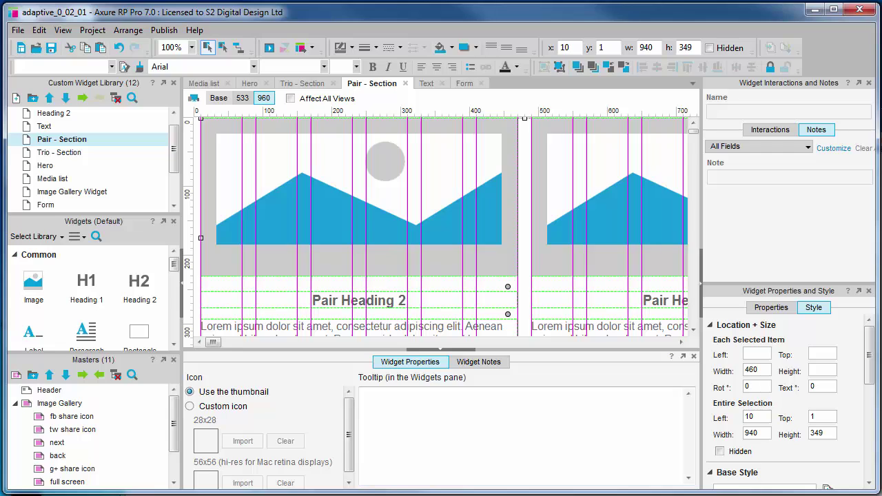
key(ctrl+c)
- Save the edited library as adaptive_0_02_02, overwriting the existing file
click(18, 30)
click(51, 122)
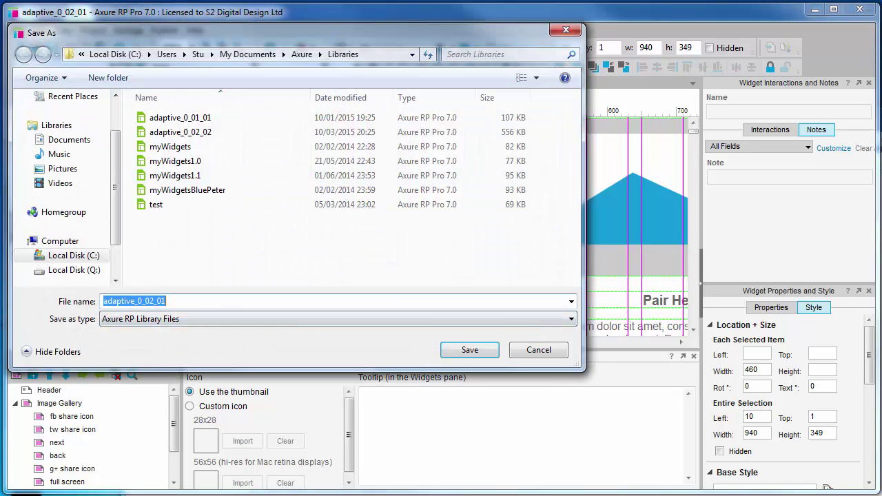
click(166, 302)
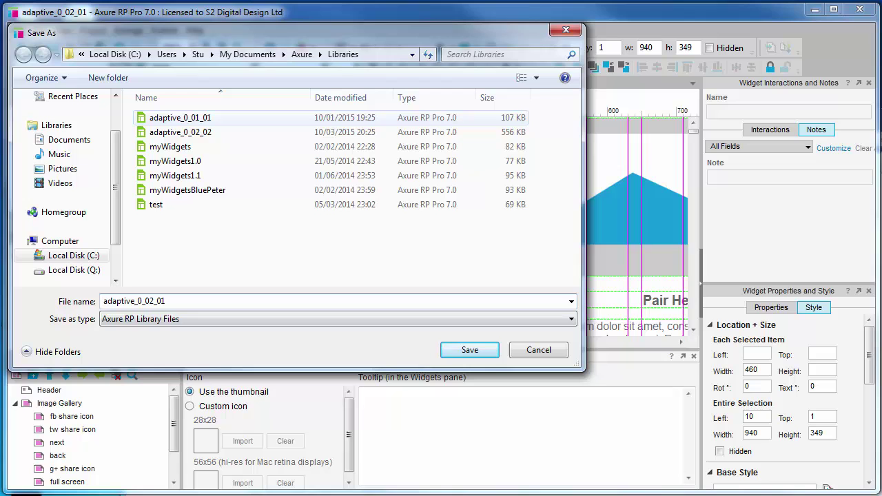
click(181, 132)
key(Return)
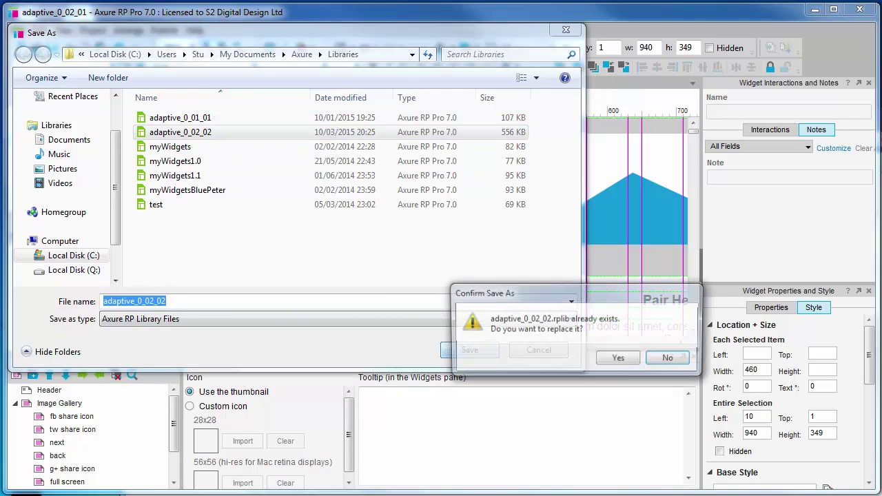
key(Return)
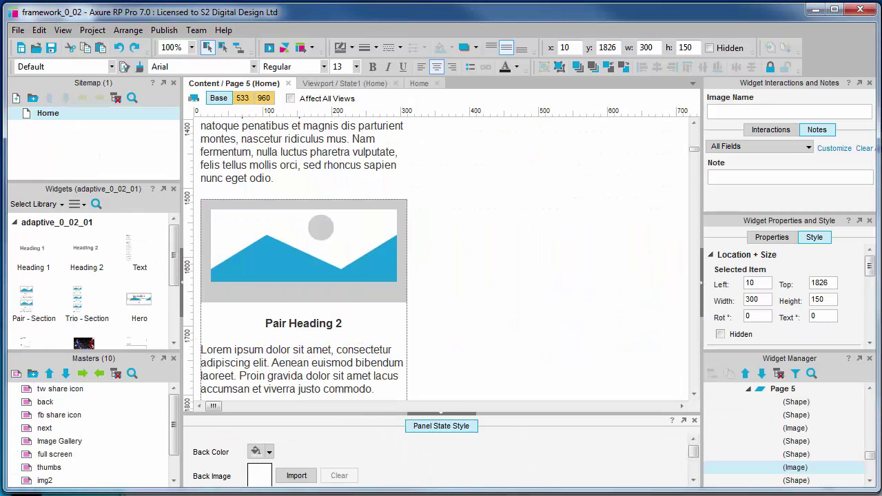
- Remove the old Pair section from Page 5
key(Escape)
key(ctrl+z)
scroll(441, 261, up, 3)
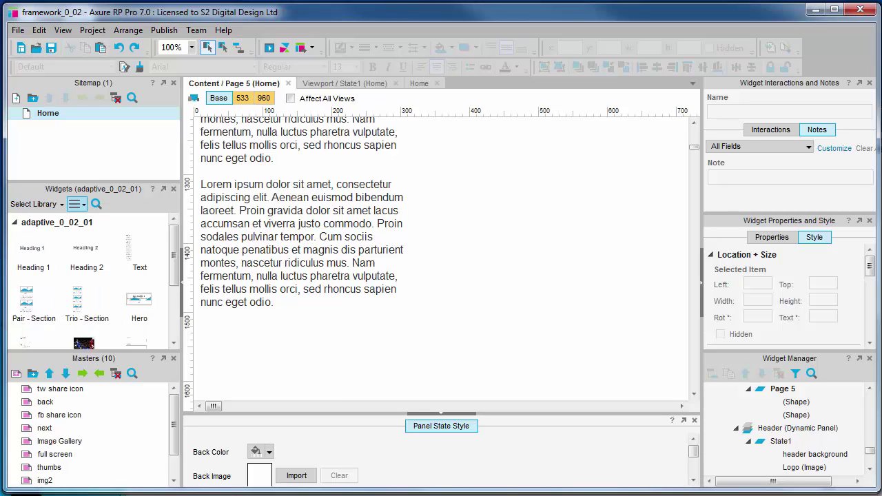
- Load the adaptive_0_02_02 widget library into the Widgets pane
click(77, 204)
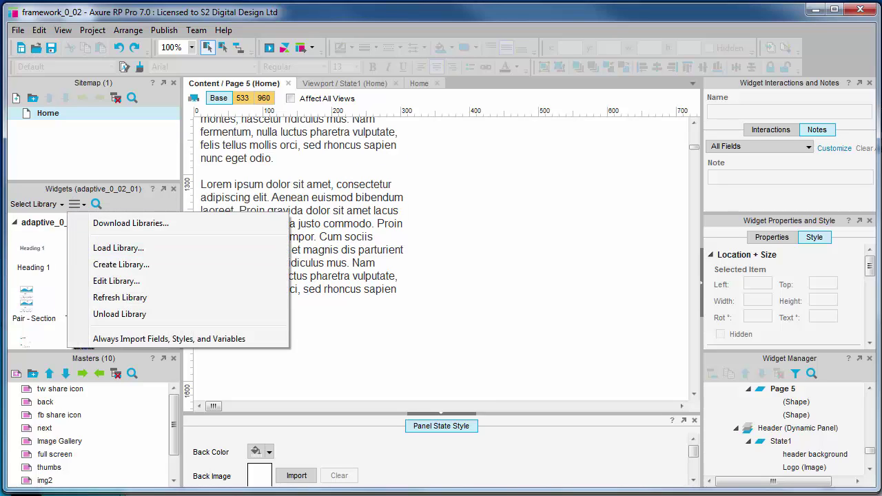
click(118, 247)
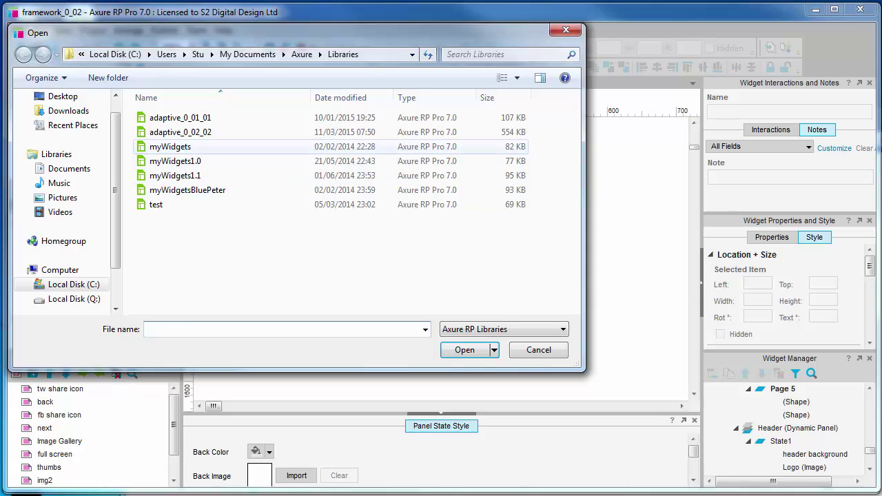
double_click(180, 132)
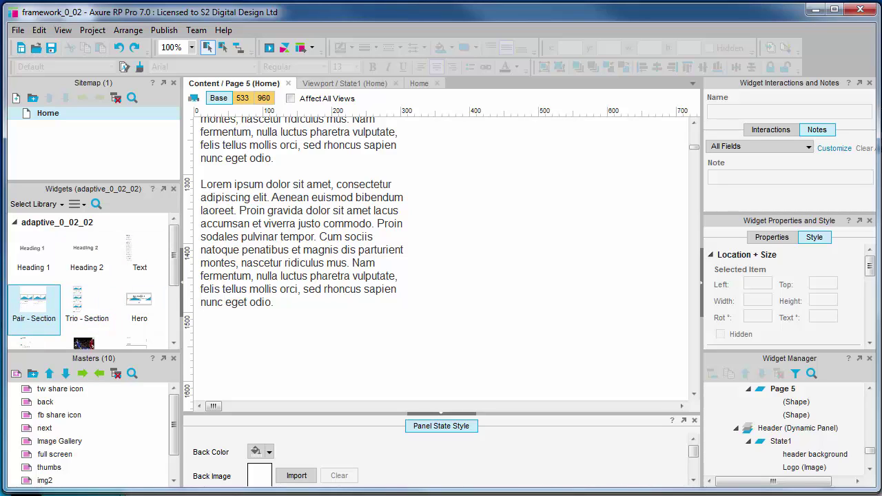
- Place a new Pair - Section on Page 5 directly under the lorem ipsum text, at y 860
drag(34, 301, 303, 360)
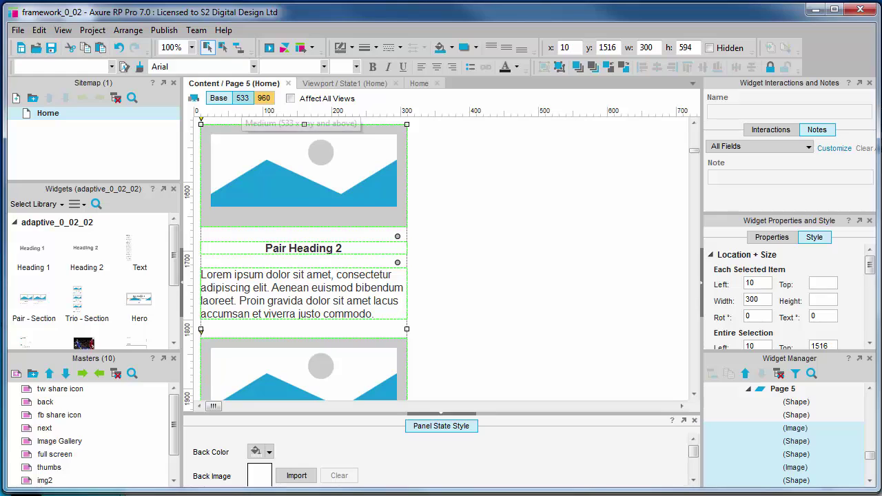
click(243, 98)
scroll(386, 259, up, 5)
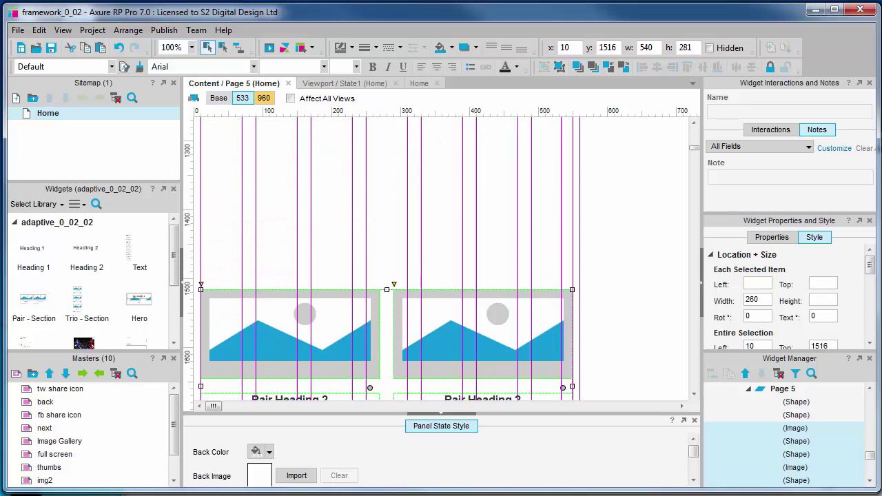
drag(575, 307, 575, 393)
click(264, 98)
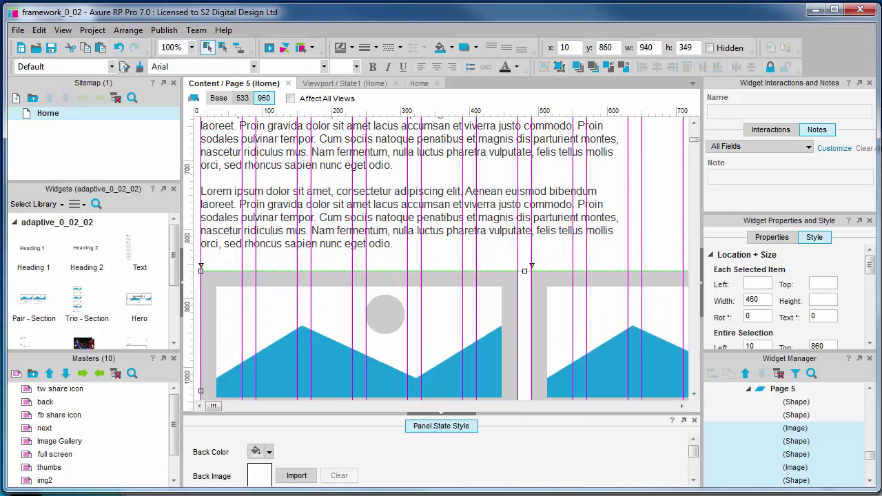
click(796, 415)
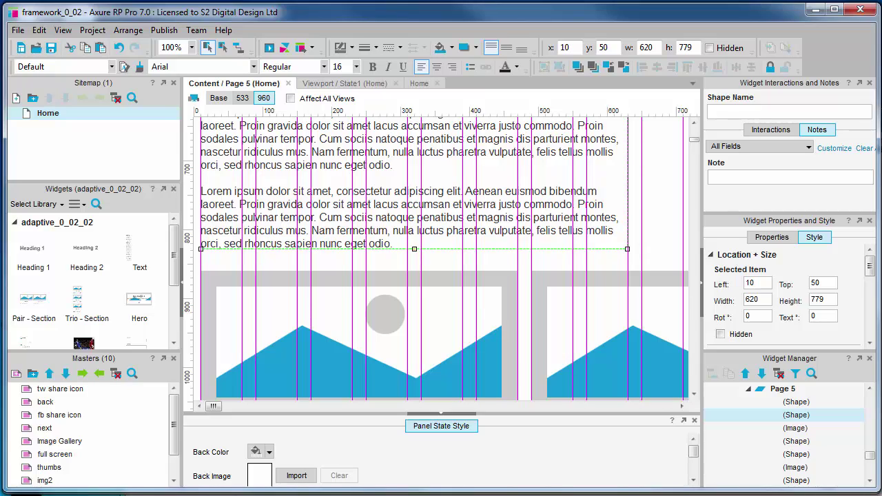
key(Escape)
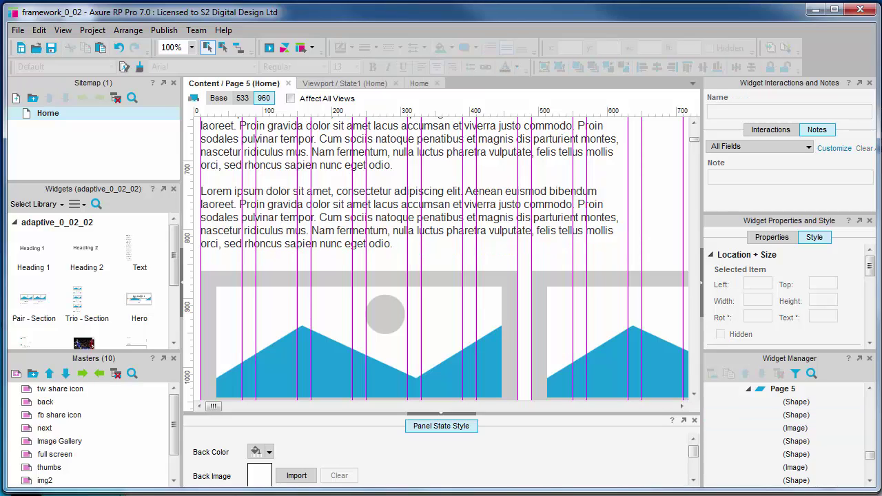